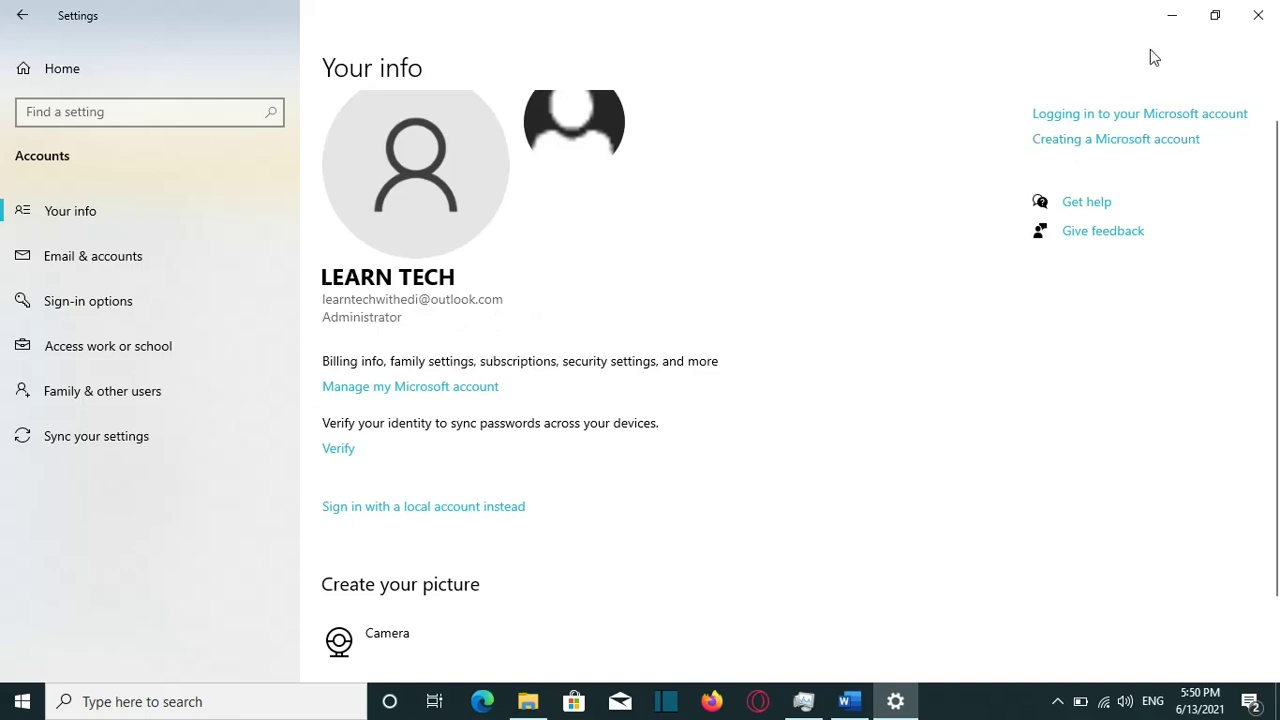
# Step: Close Settings and relaunch it by searching 'setting' from the taskbar
pyautogui.click(1258, 15)
pyautogui.click(226, 700)
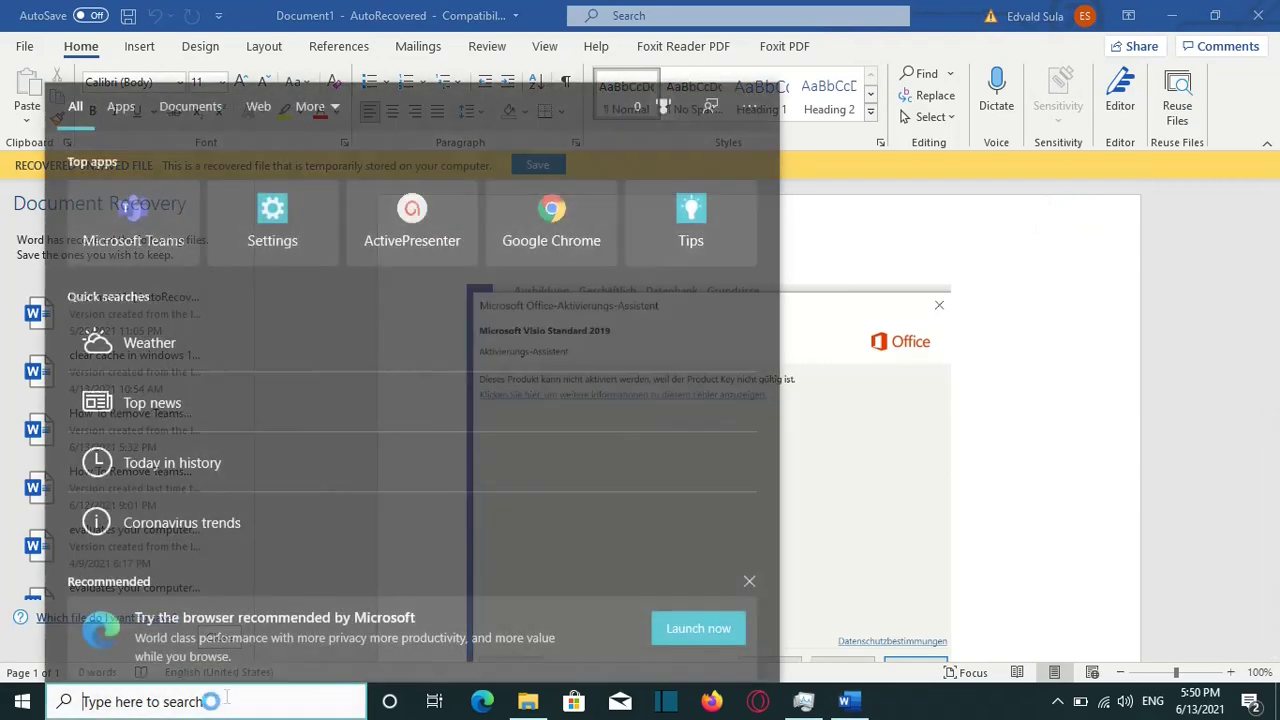
pyautogui.write('setting')
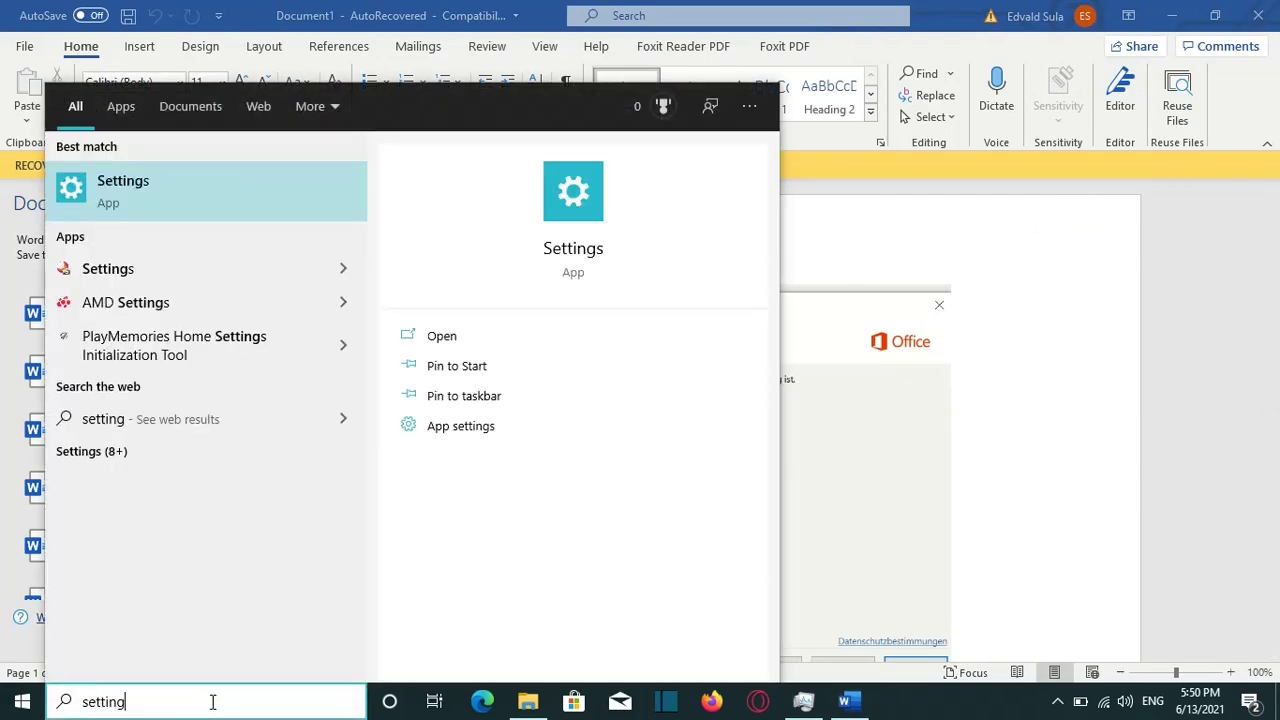
pyautogui.press('Return')
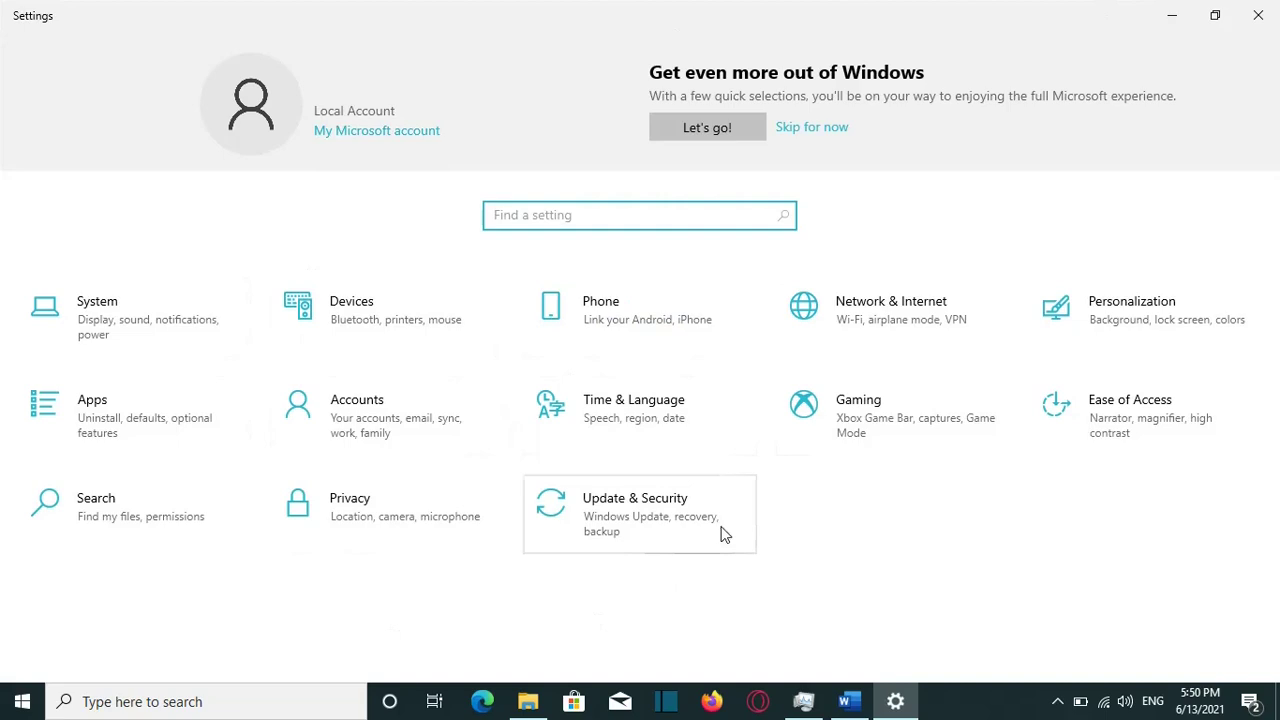
# Step: Go to Accounts > Your info and scroll down to 'Sign in with a local account instead'
pyautogui.click(368, 429)
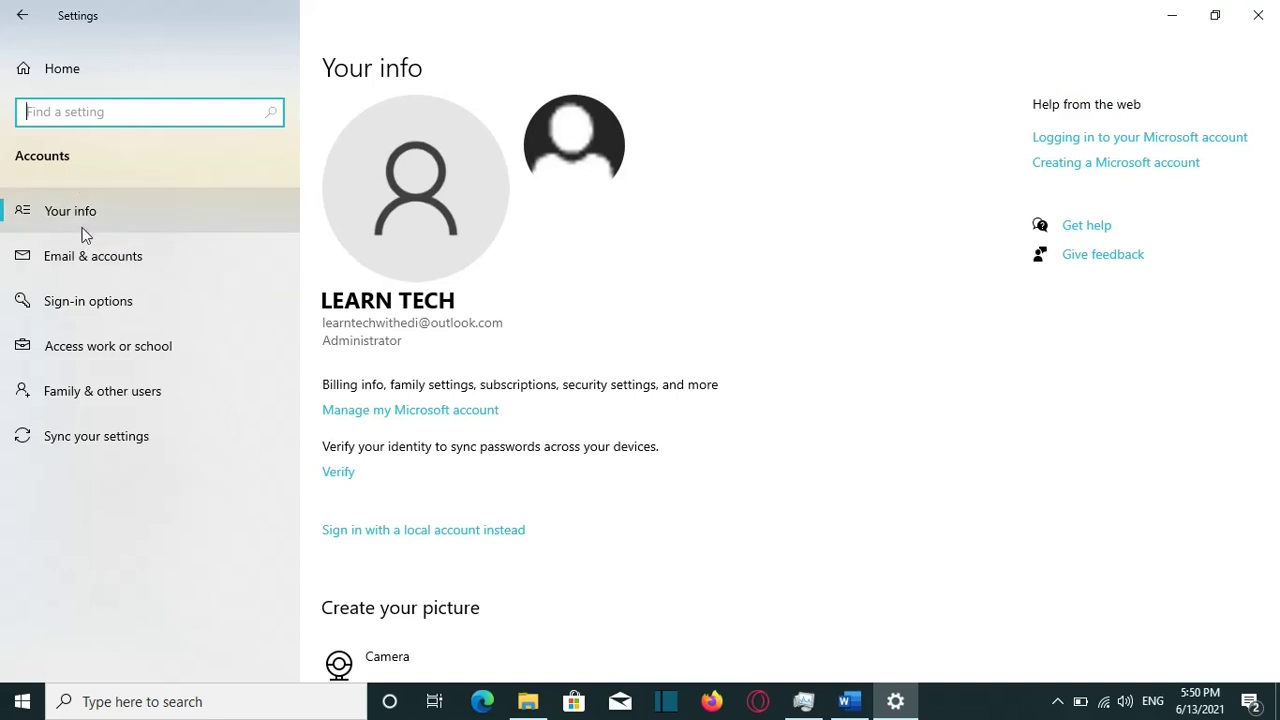
pyautogui.click(85, 228)
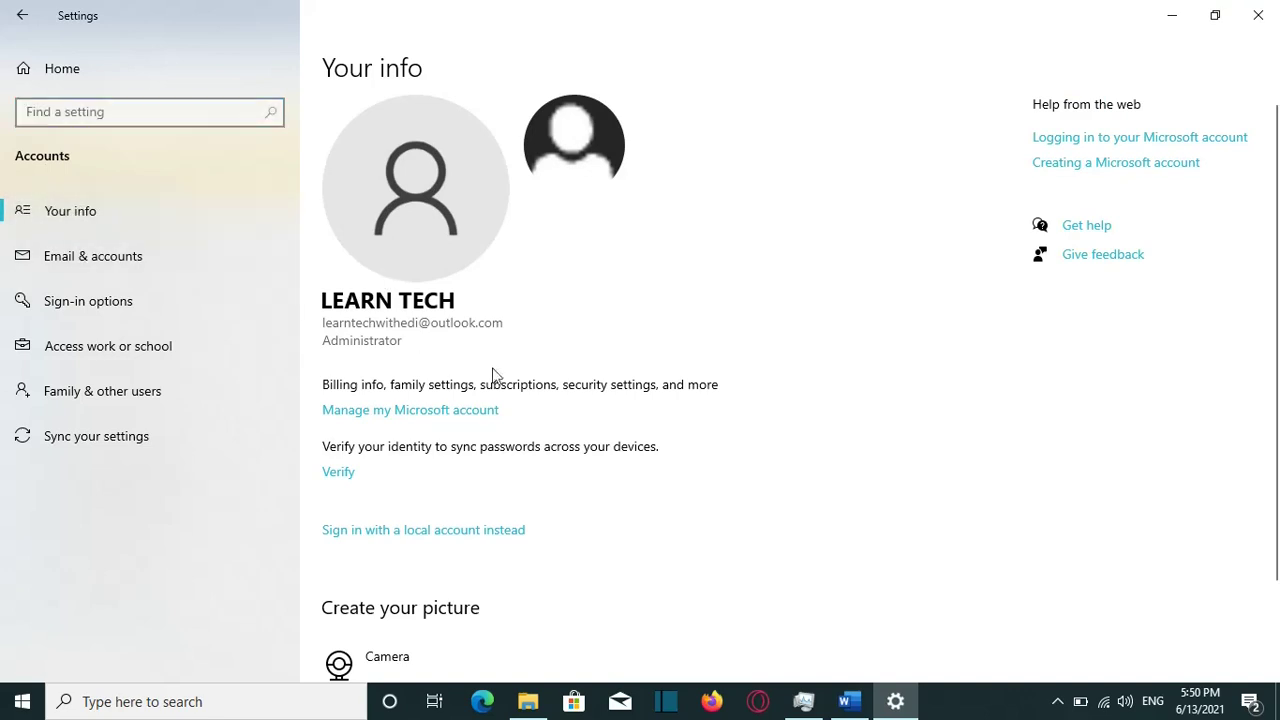
pyautogui.scroll(-1, 510, 378)
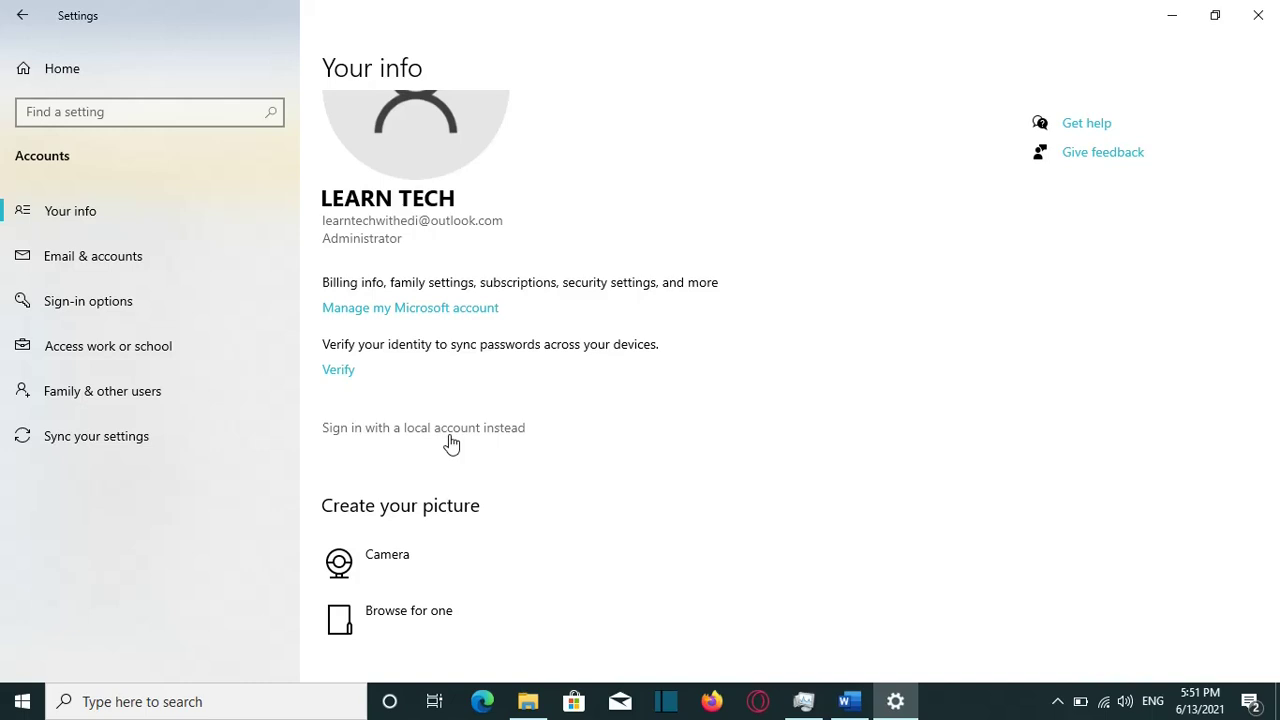
# Step: Choose 'Sign in with a local account instead' and verify identity with the Windows PIN
pyautogui.click(451, 428)
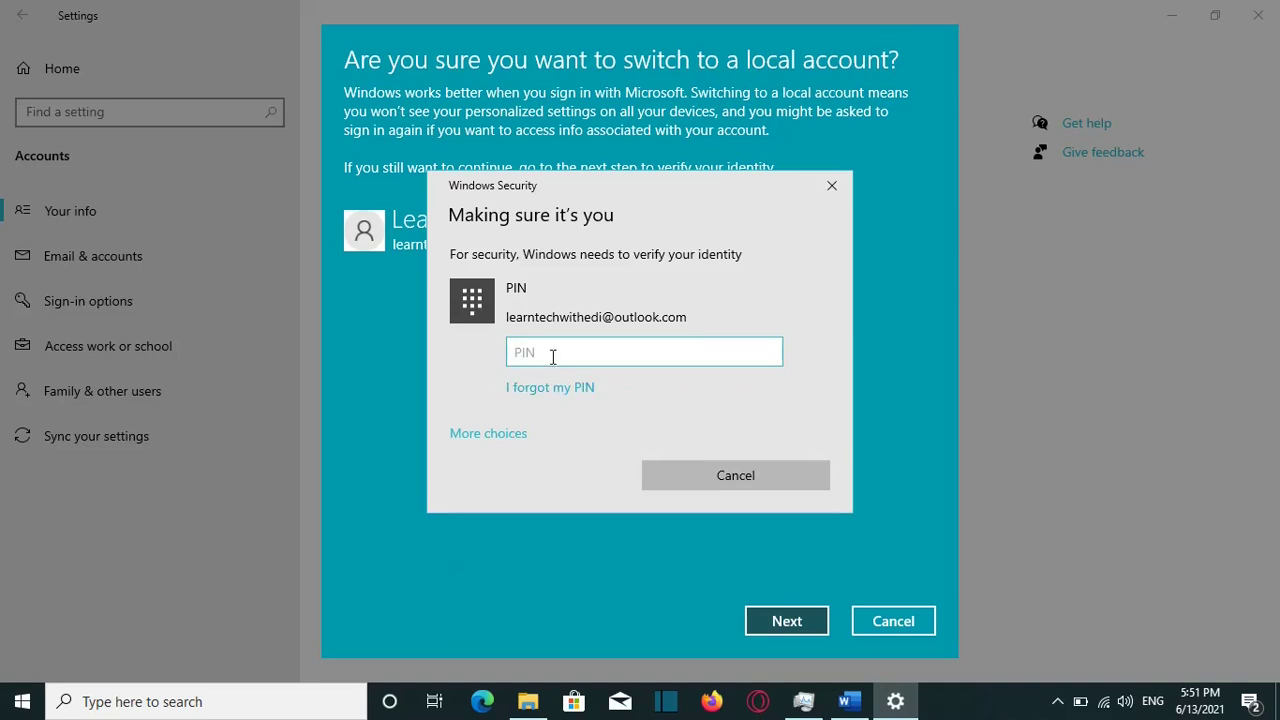
pyautogui.write('1234')
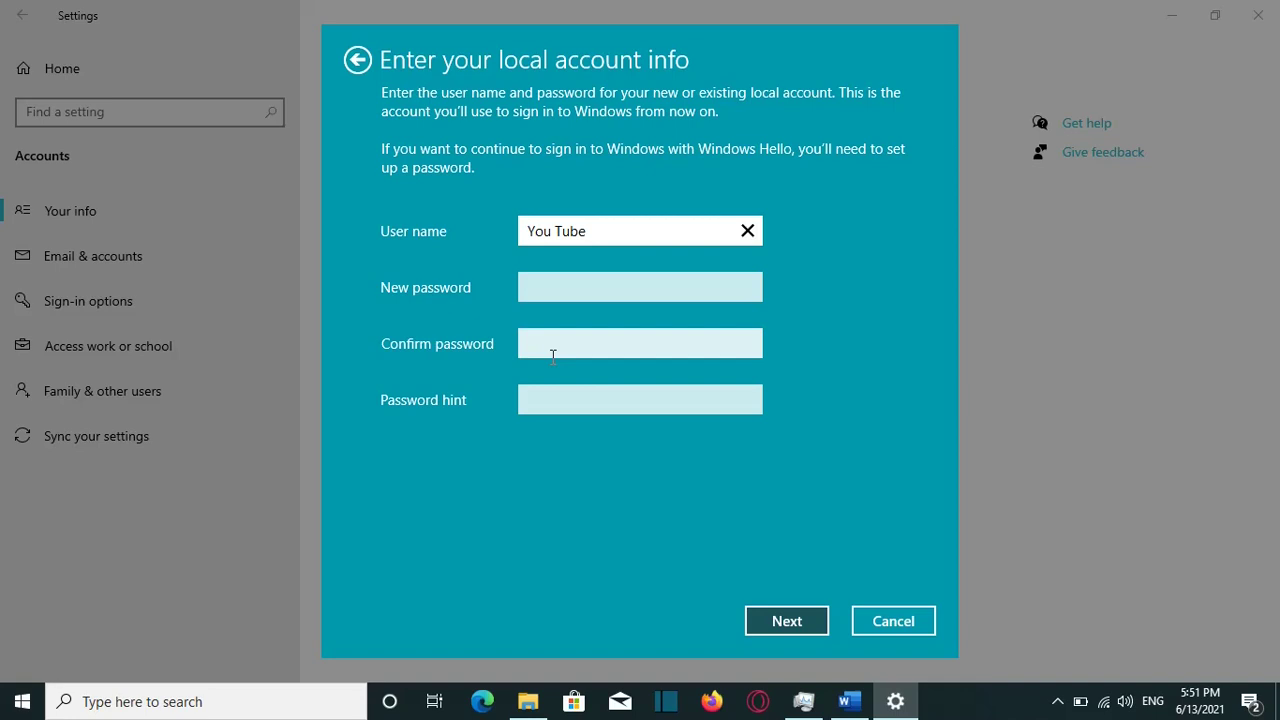
# Step: Enter and confirm the new local password, set the hint to 'hint', and continue
pyautogui.press('Tab')
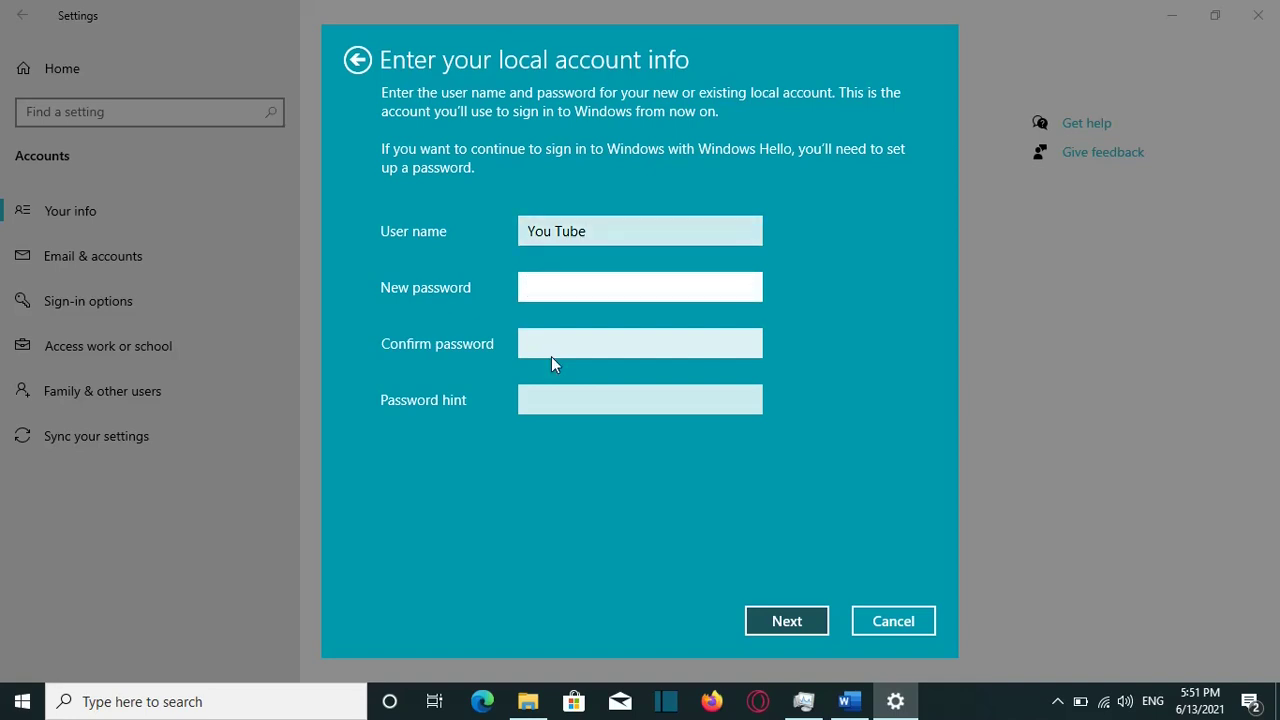
pyautogui.write('1')
pyautogui.click(560, 346)
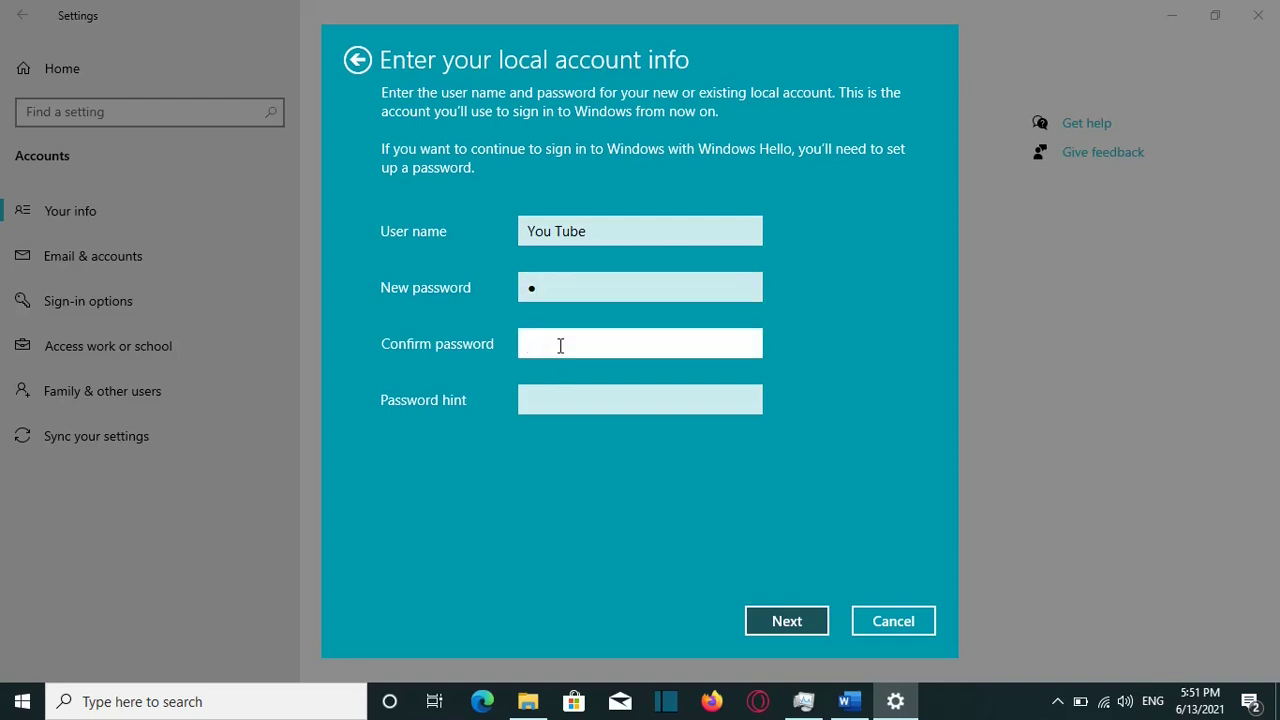
pyautogui.write('1')
pyautogui.click(554, 408)
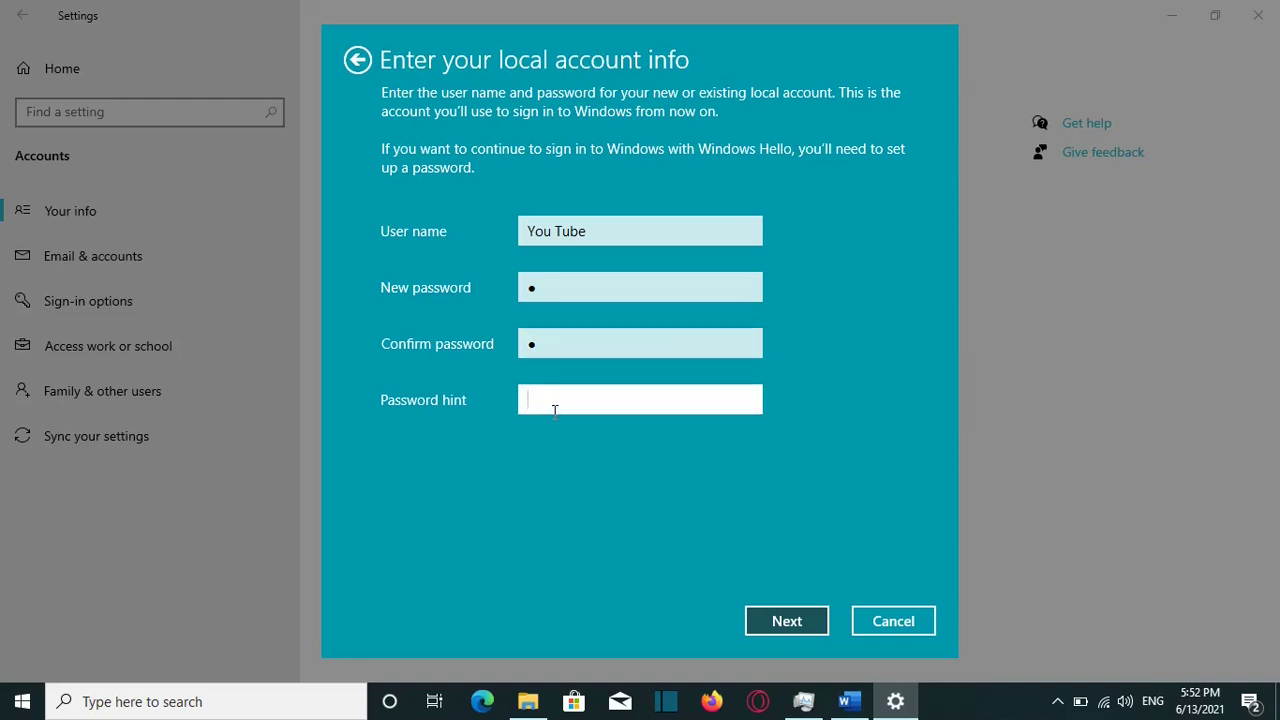
pyautogui.write('hi')
pyautogui.click(554, 410)
pyautogui.write('nt')
pyautogui.click(764, 619)
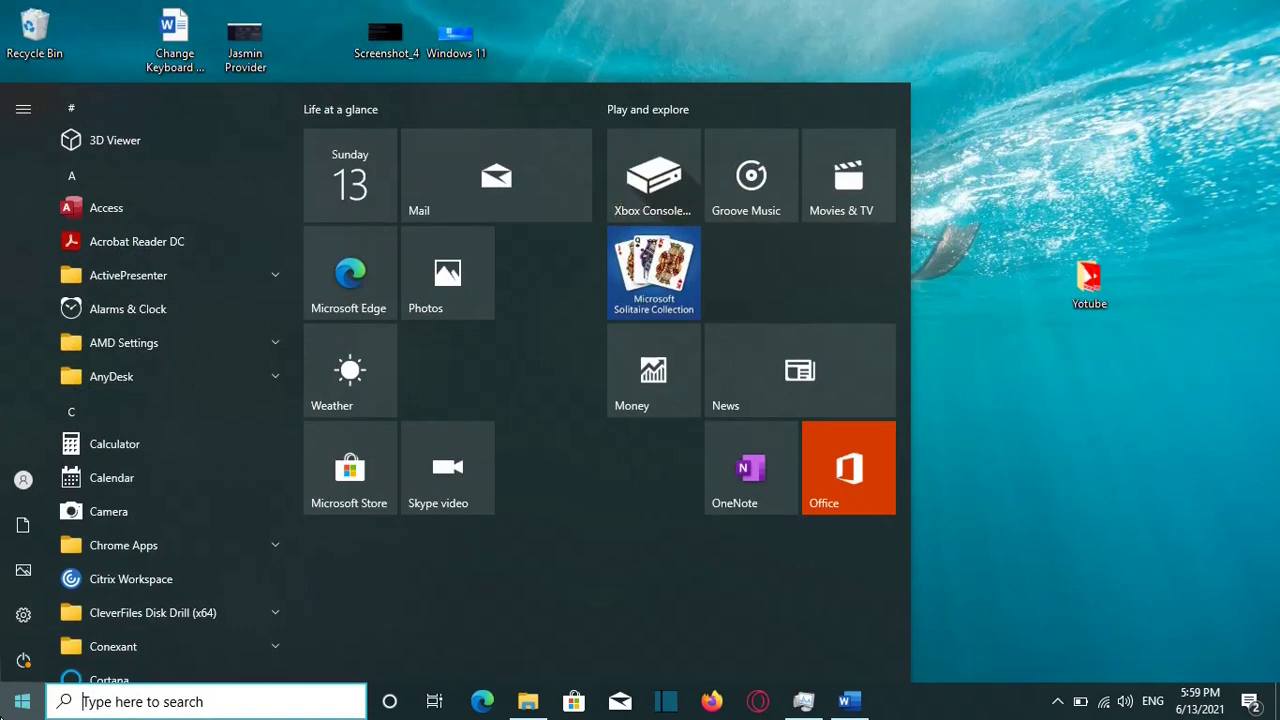
# Step: Check the signed-in user in Start, then reopen Settings via 'setting' search and open Accounts
pyautogui.click(25, 481)
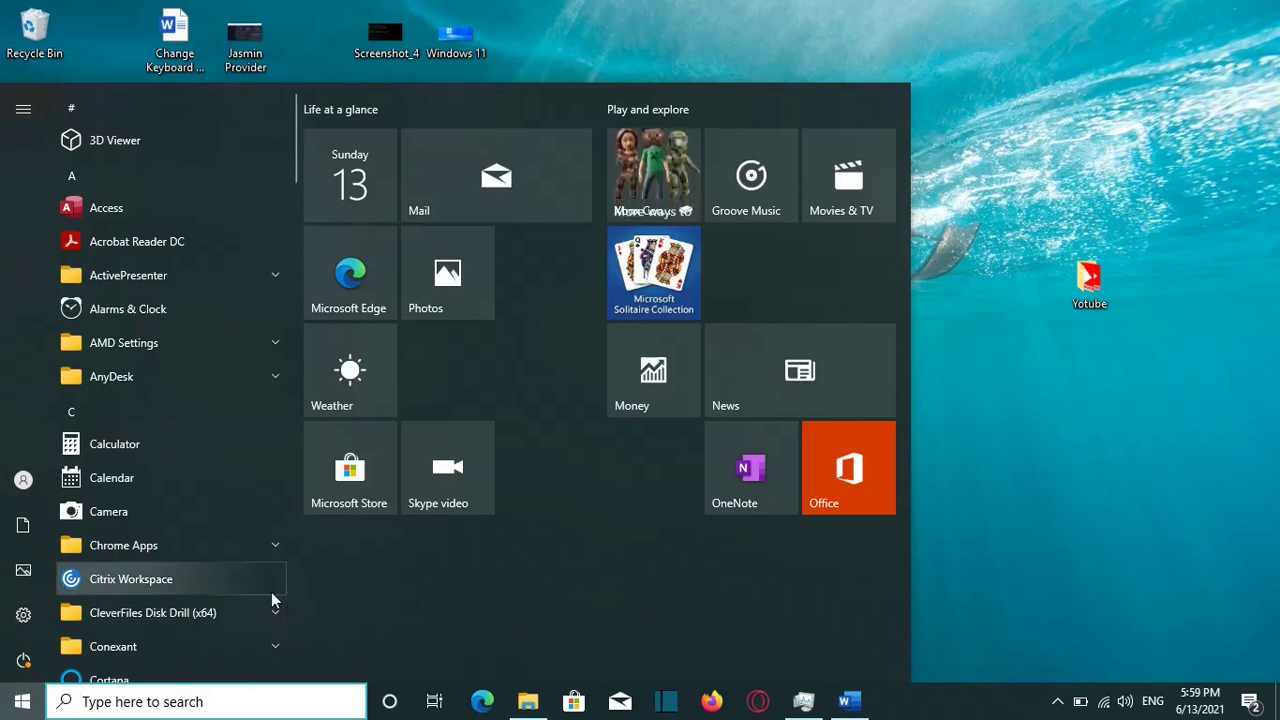
pyautogui.click(226, 703)
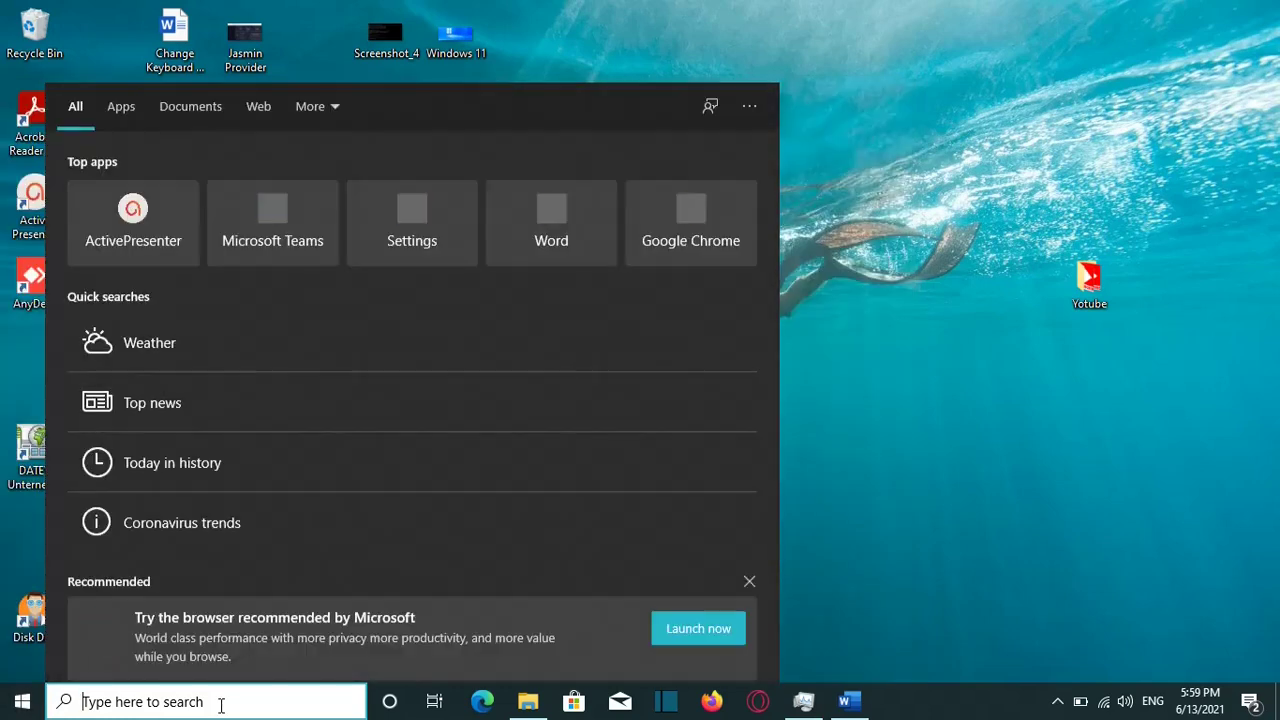
pyautogui.write('setting')
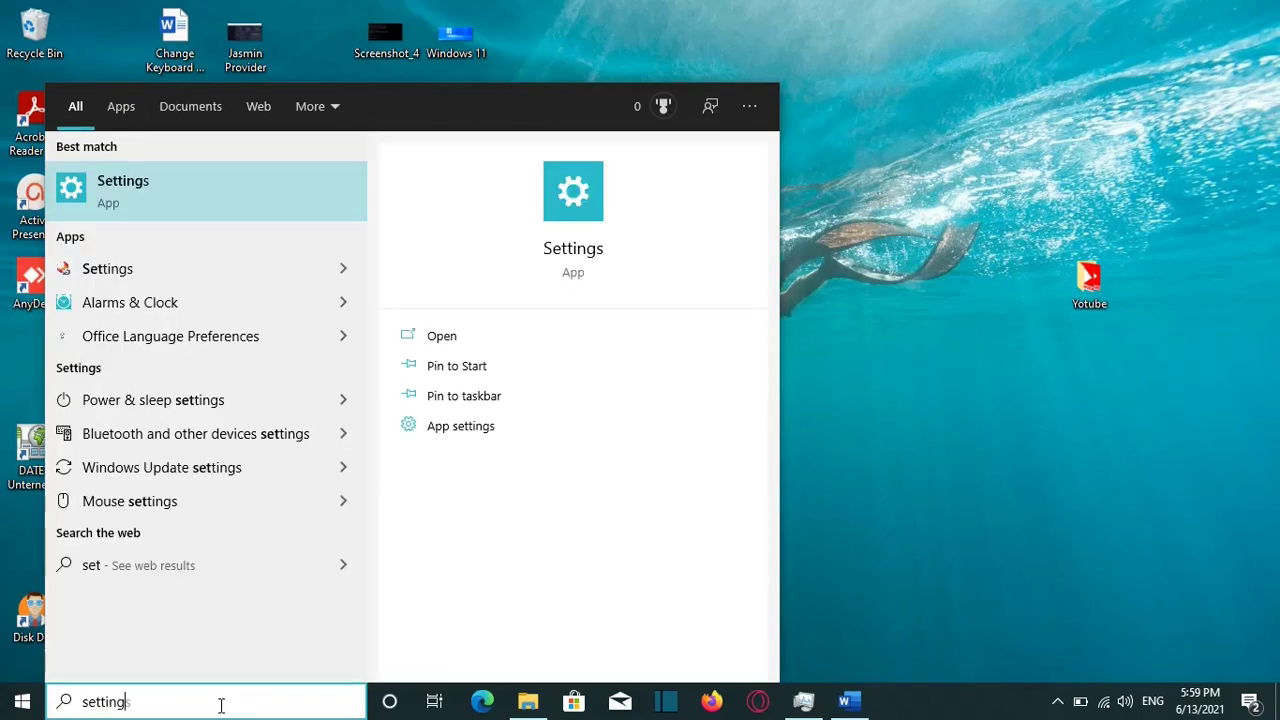
pyautogui.press('Return')
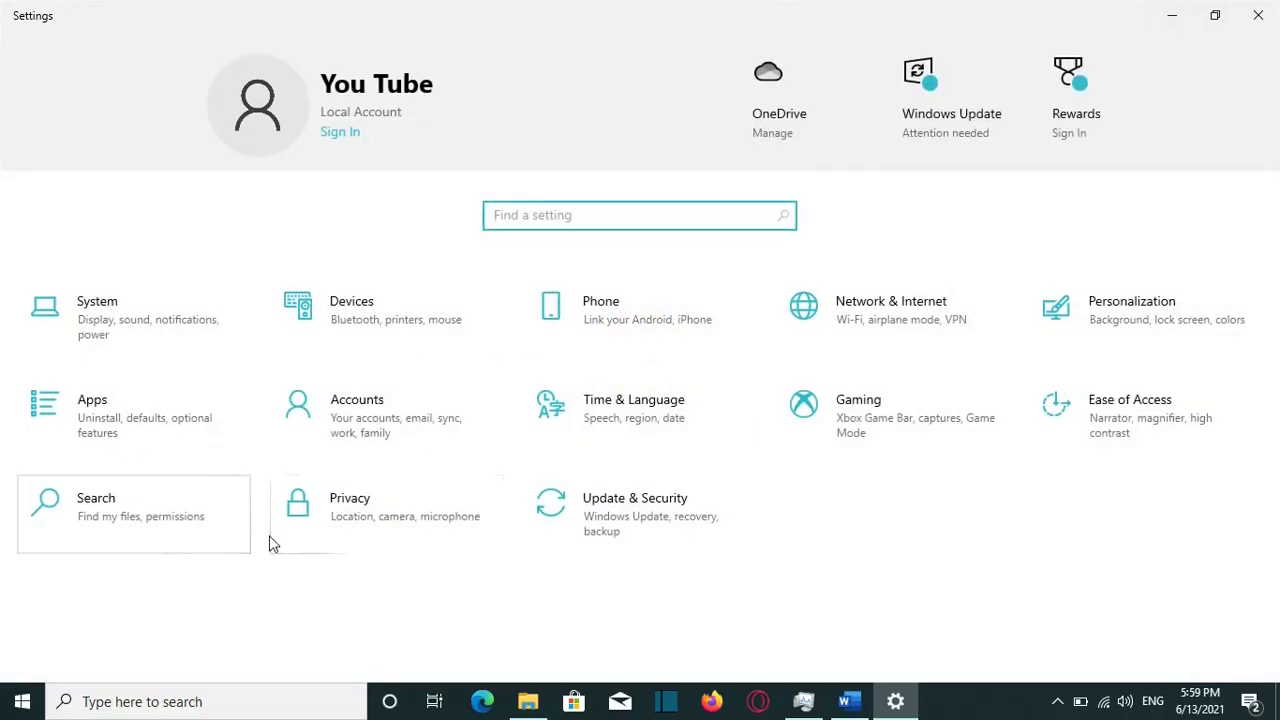
pyautogui.click(355, 437)
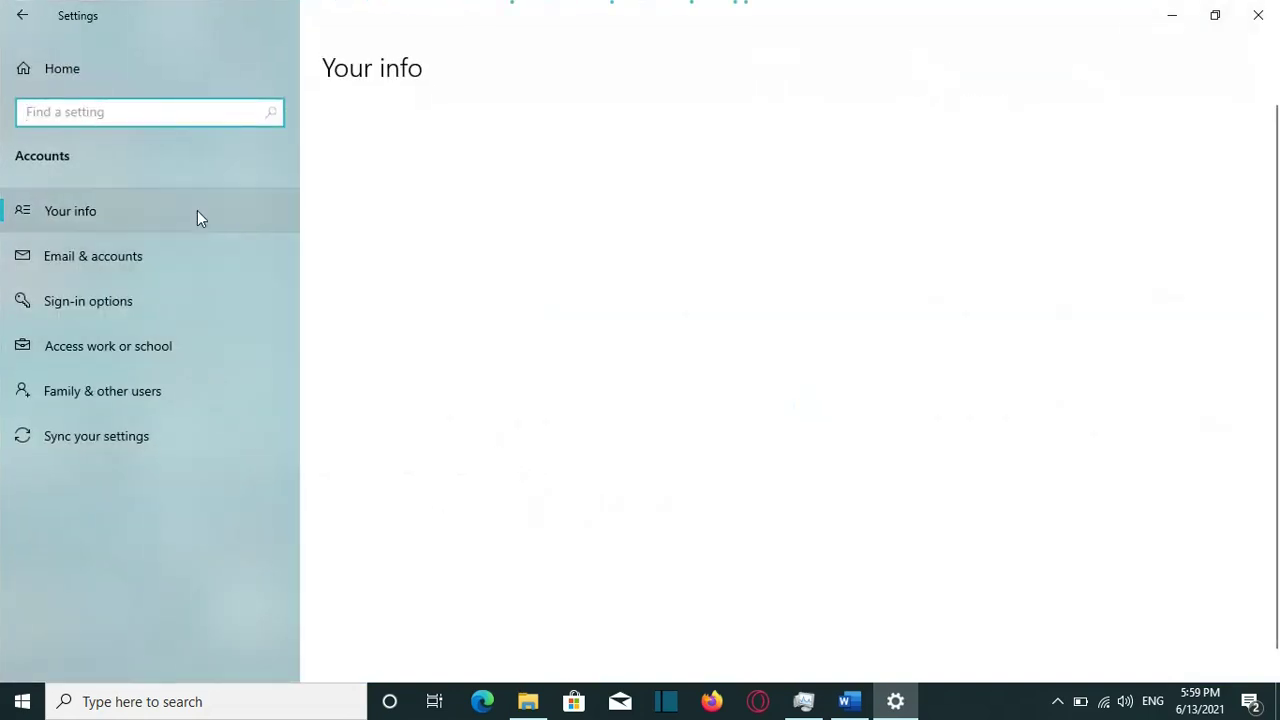
# Step: Confirm the local account on Your info, then go to Email & accounts
pyautogui.click(137, 212)
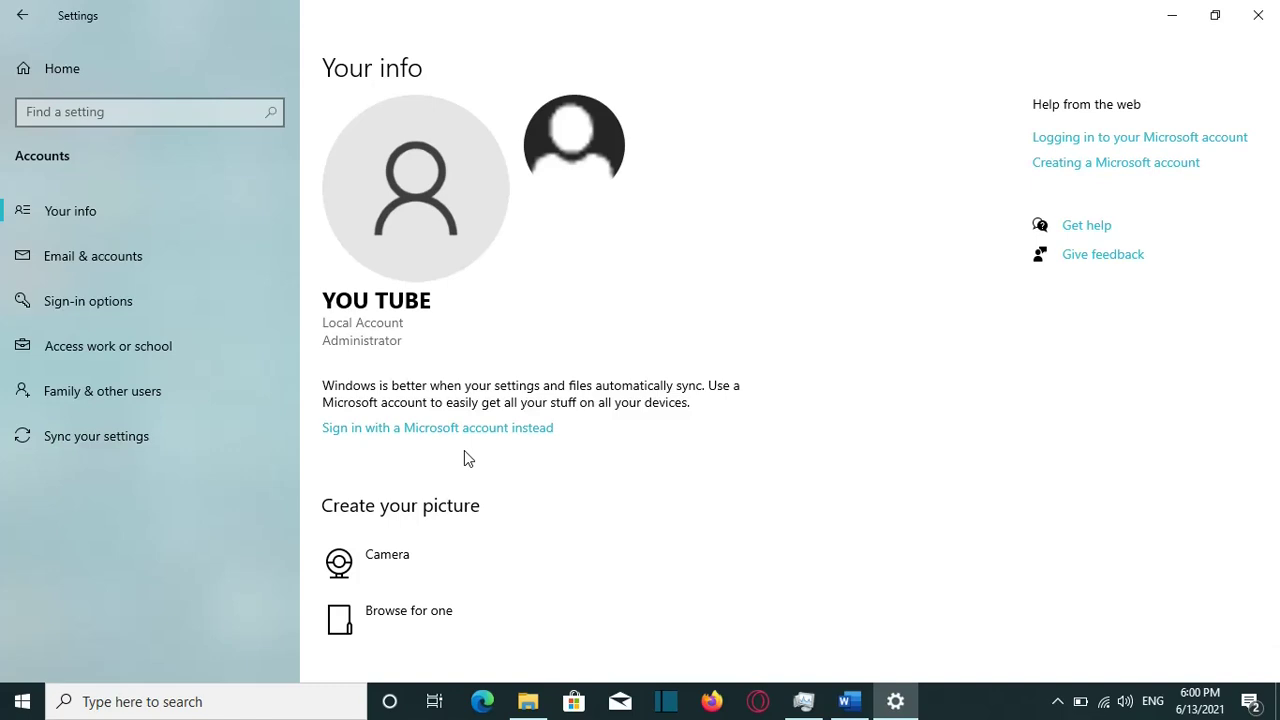
pyautogui.click(169, 256)
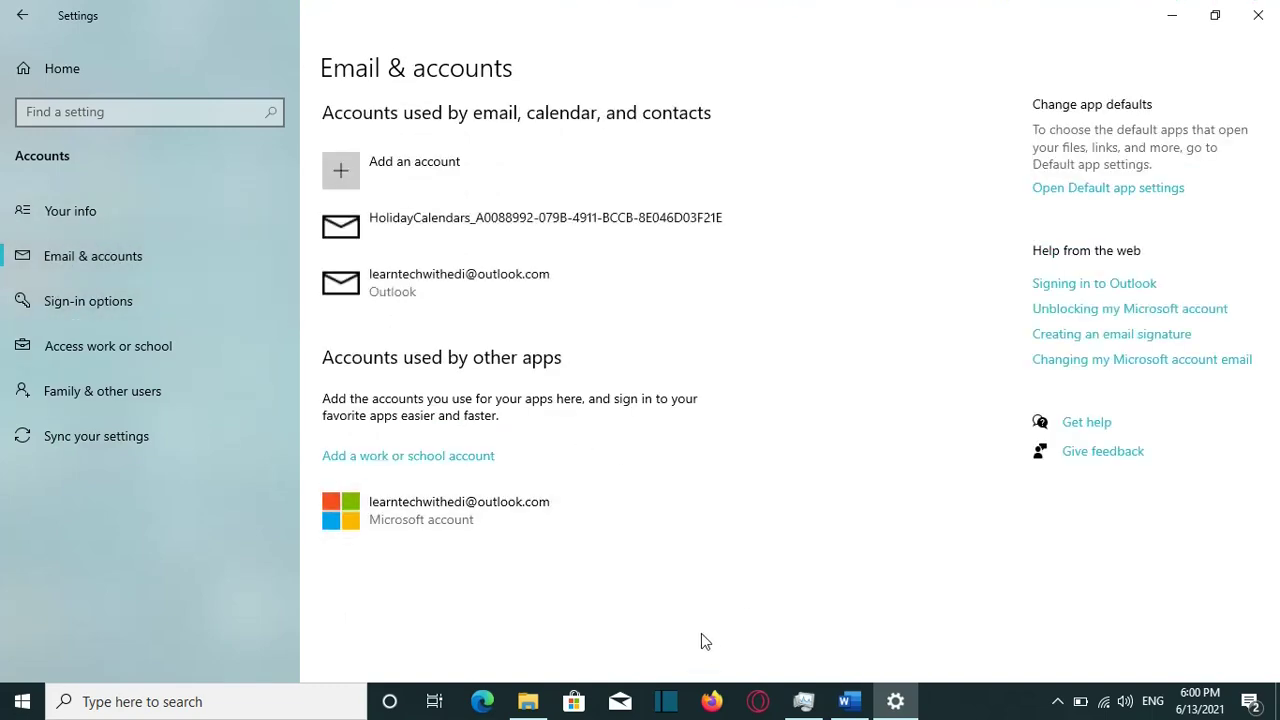
# Step: Remove the Microsoft account listed under 'Accounts used by other apps' and confirm with Yes
pyautogui.click(529, 528)
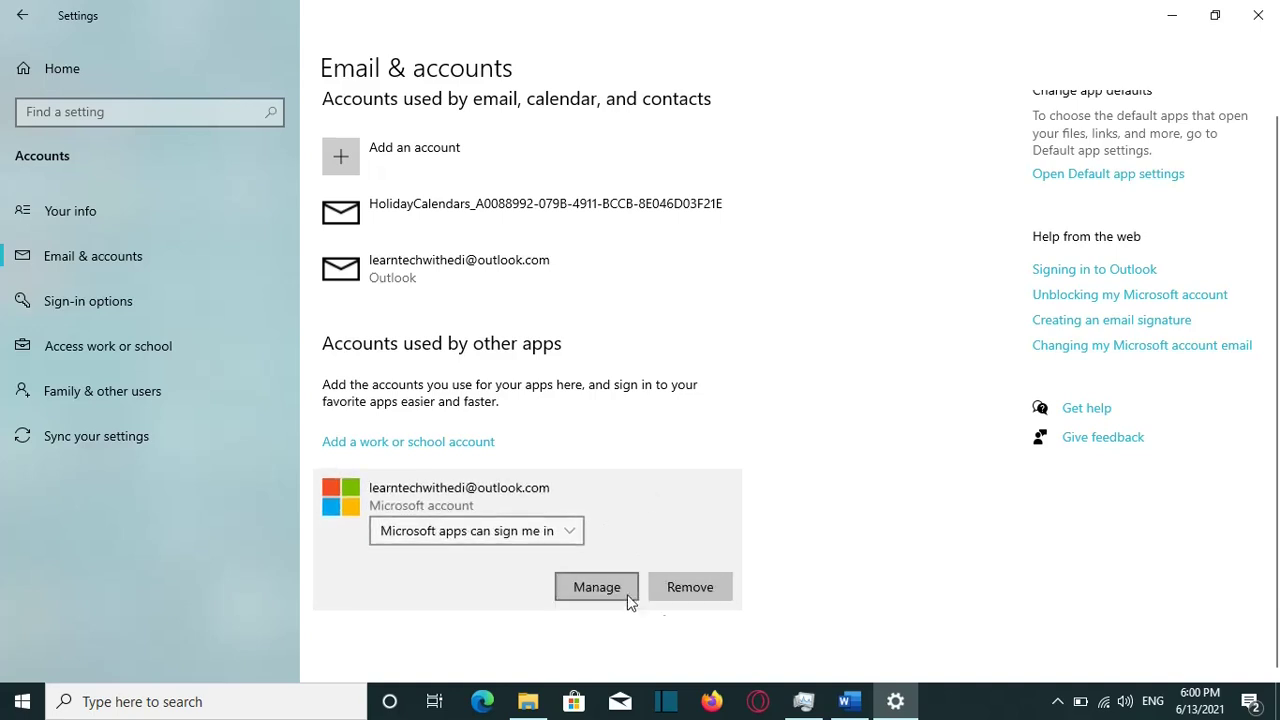
pyautogui.click(688, 590)
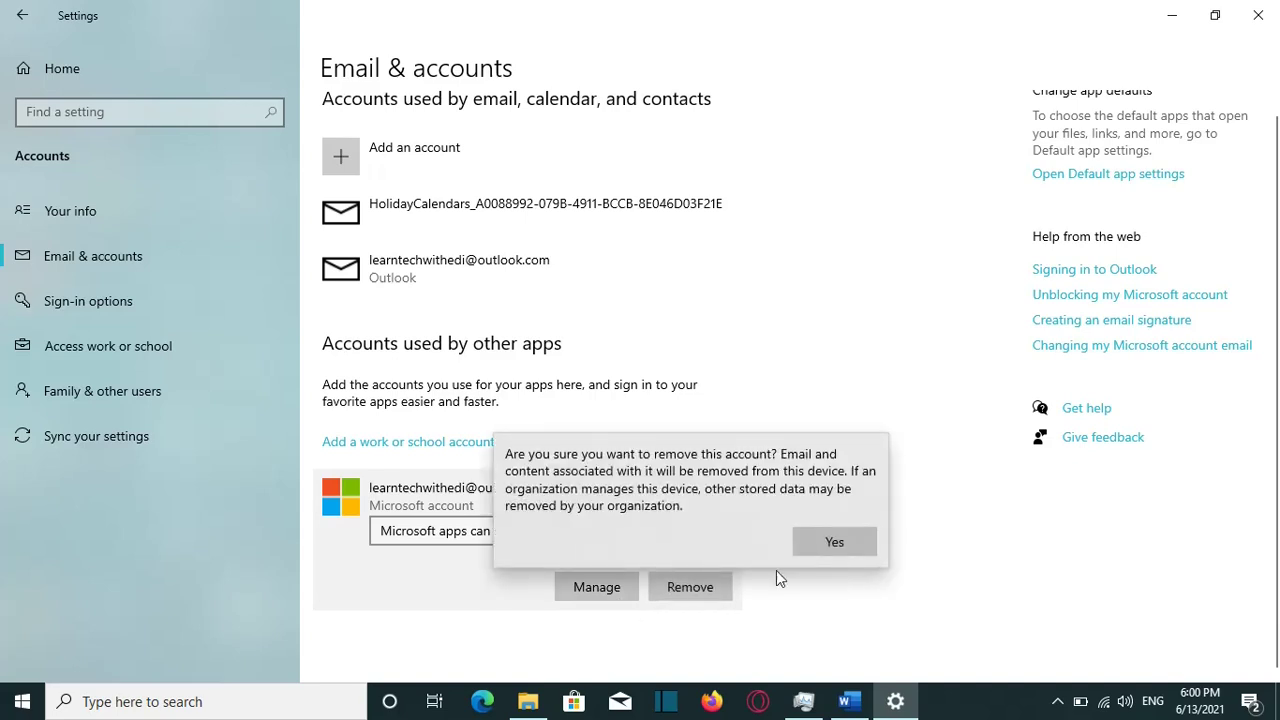
pyautogui.click(820, 543)
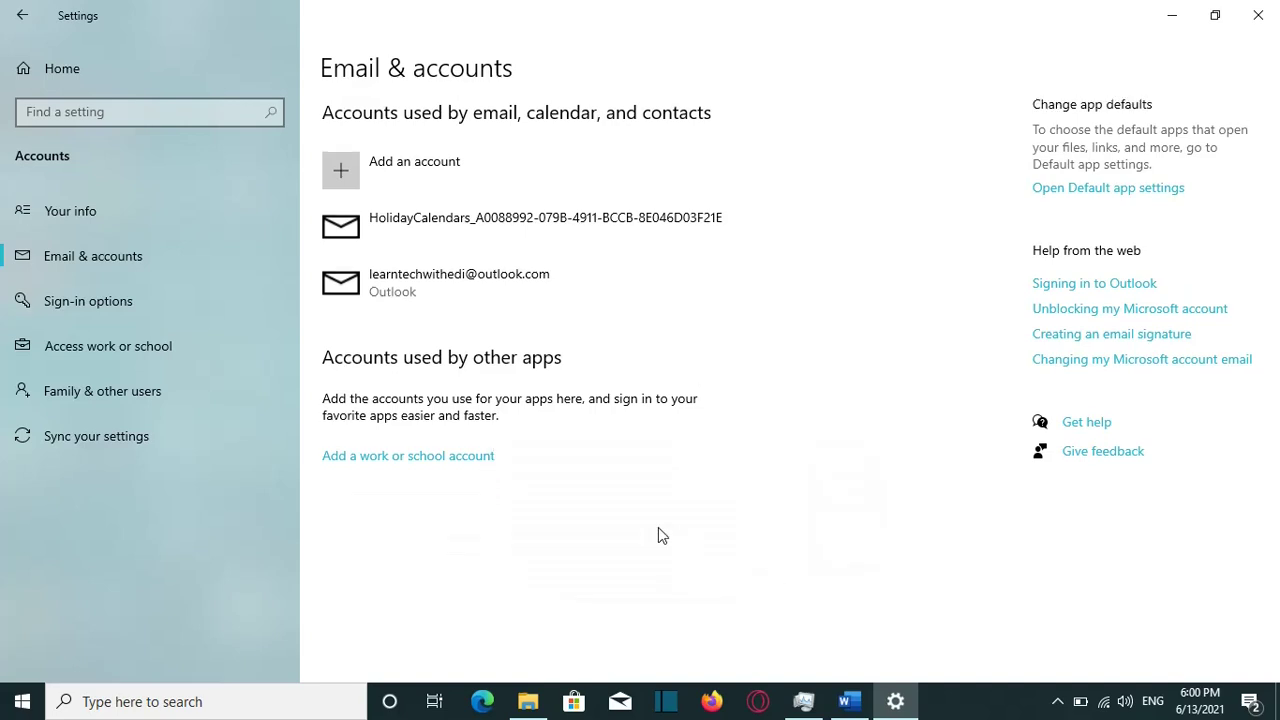
# Step: Inspect the Outlook mail account entry, then return to Your info to see the local administrator account
pyautogui.click(638, 290)
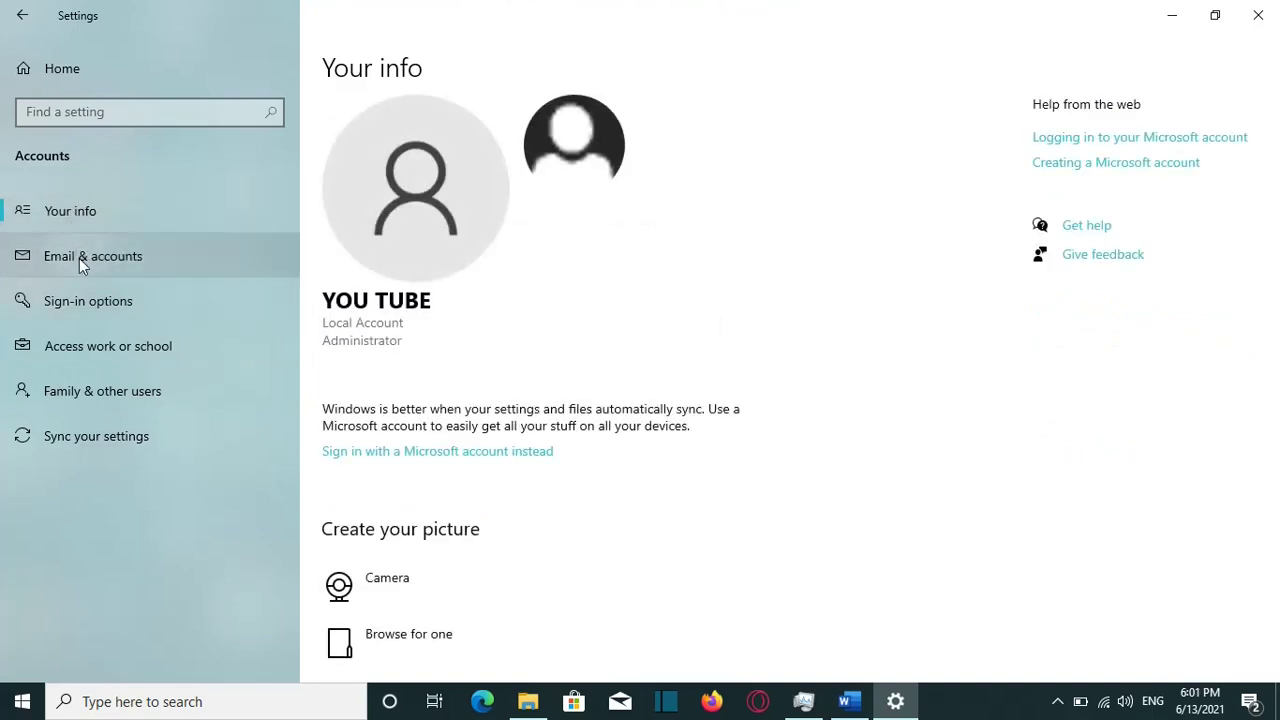
pyautogui.click(150, 262)
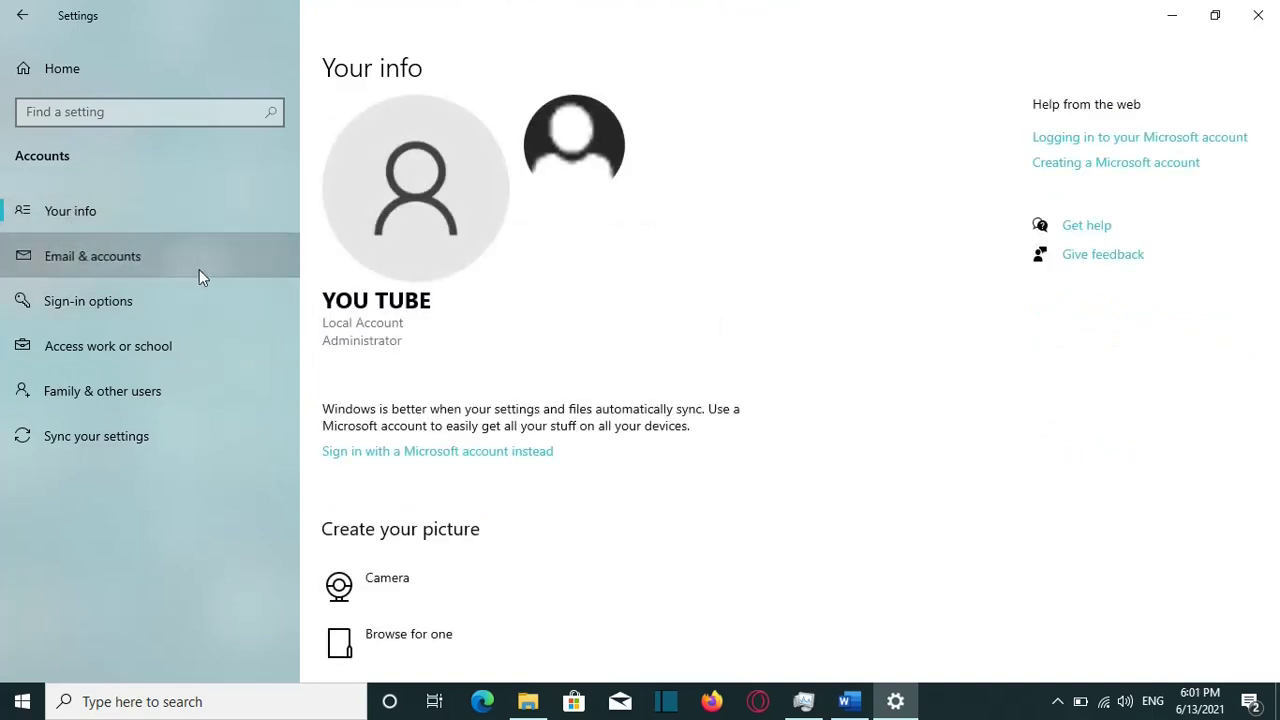
pyautogui.click(125, 224)
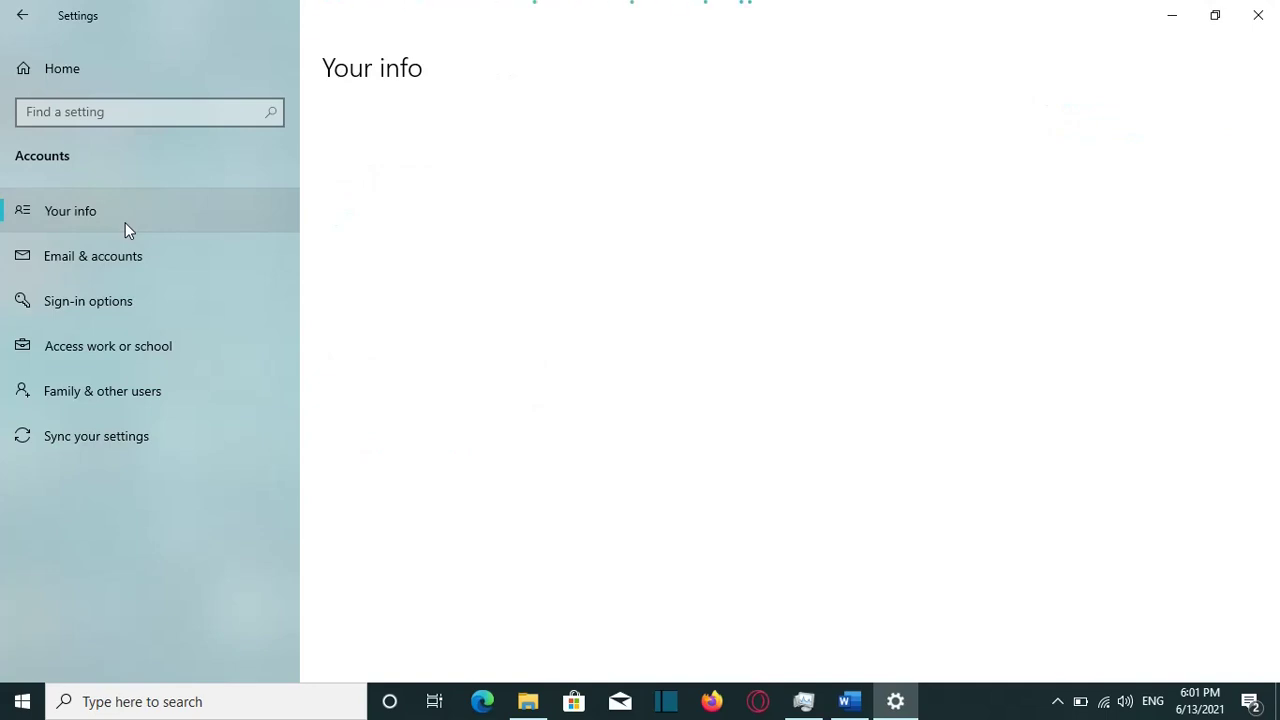